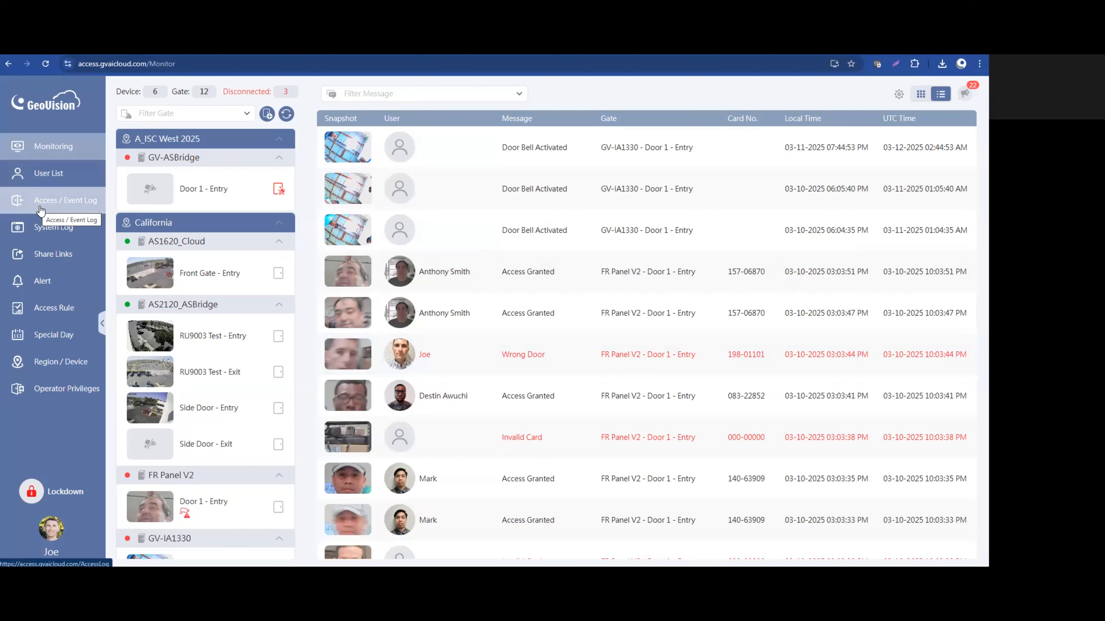
Step: Open the Access / Event Log and limit the message filter to Invalid Card only
click(61, 204)
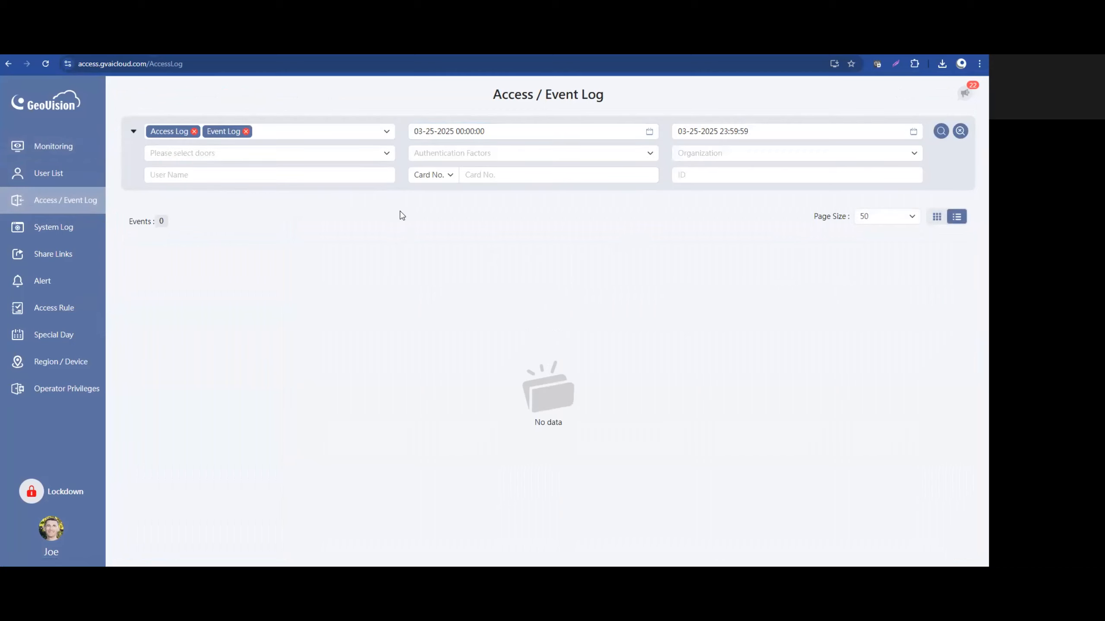
click(388, 130)
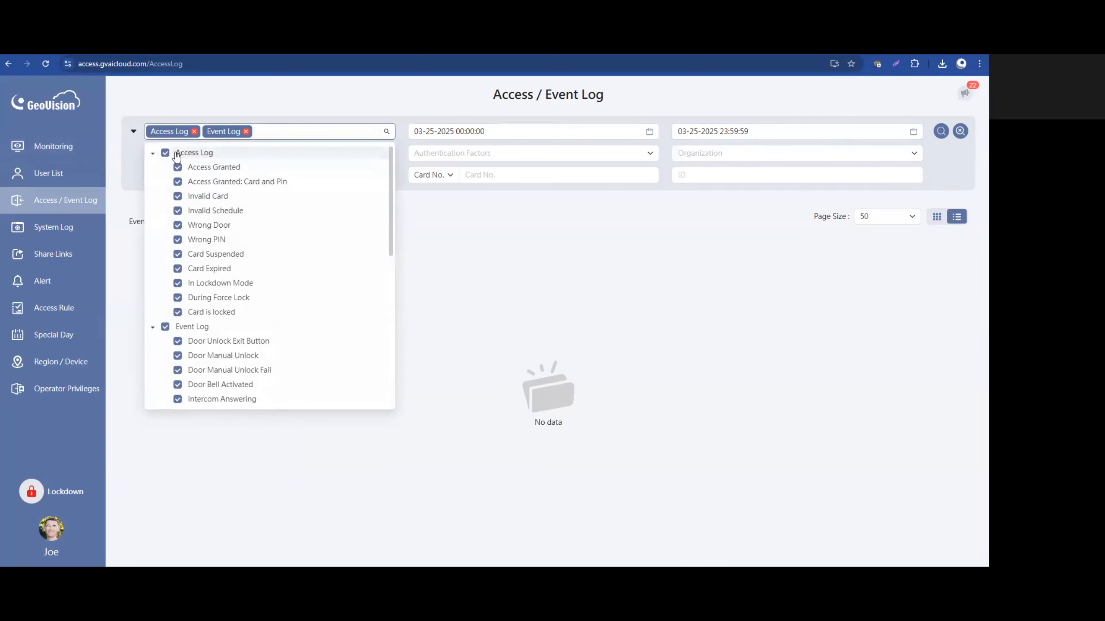
click(165, 327)
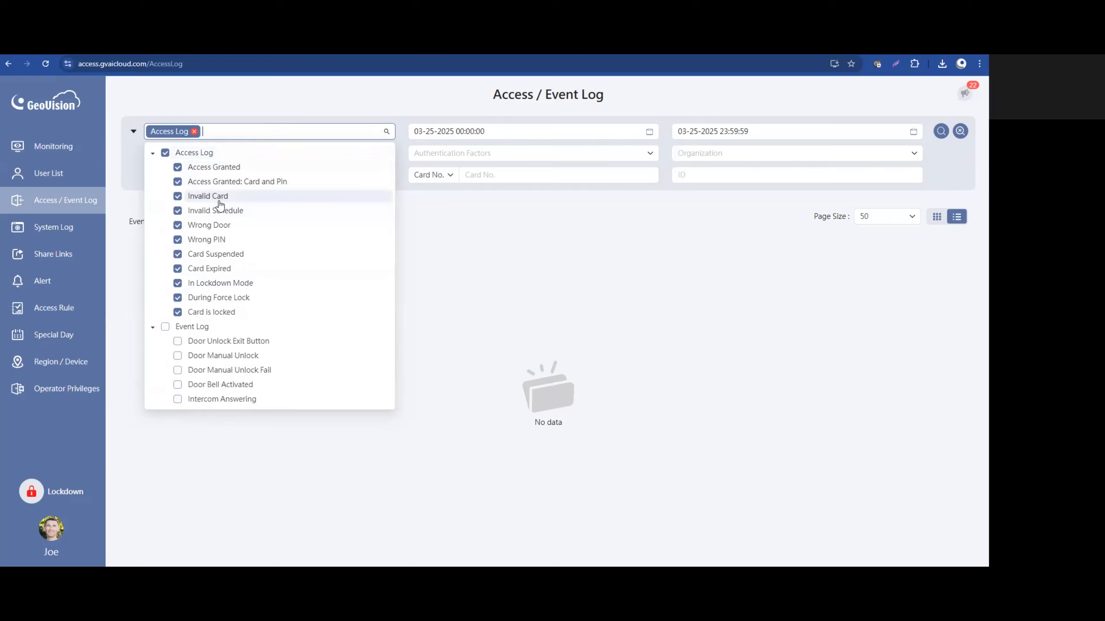
click(164, 154)
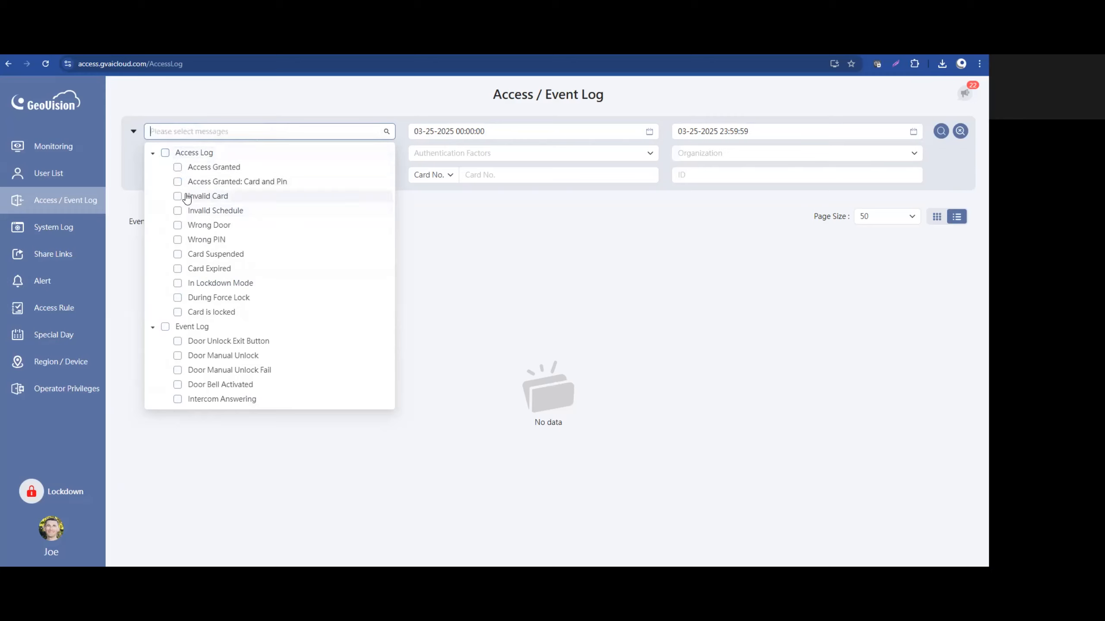
click(178, 196)
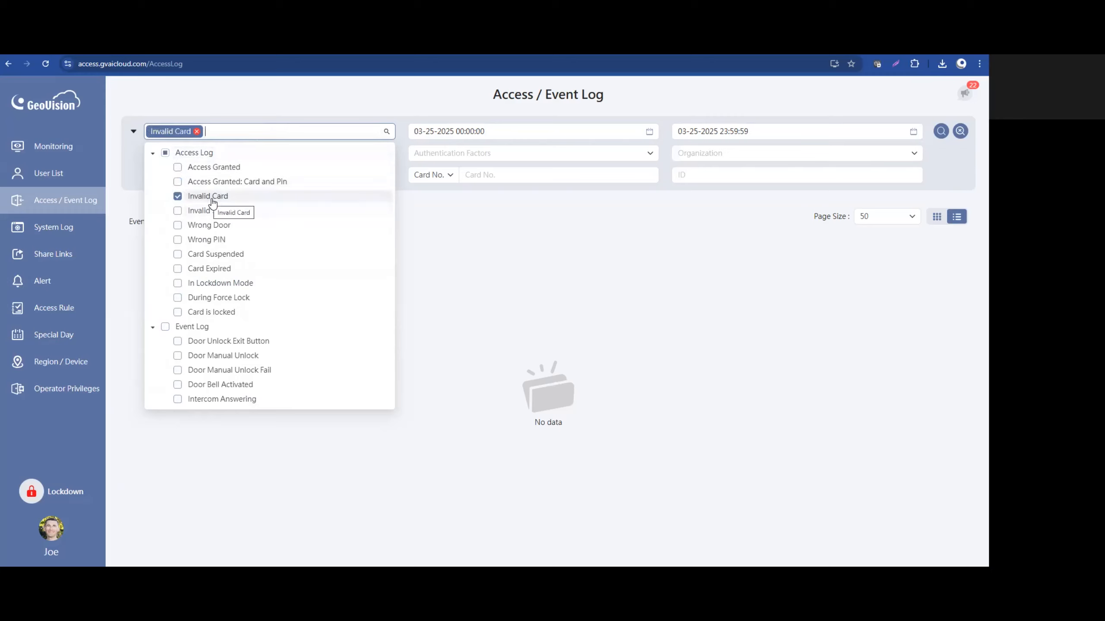
click(459, 199)
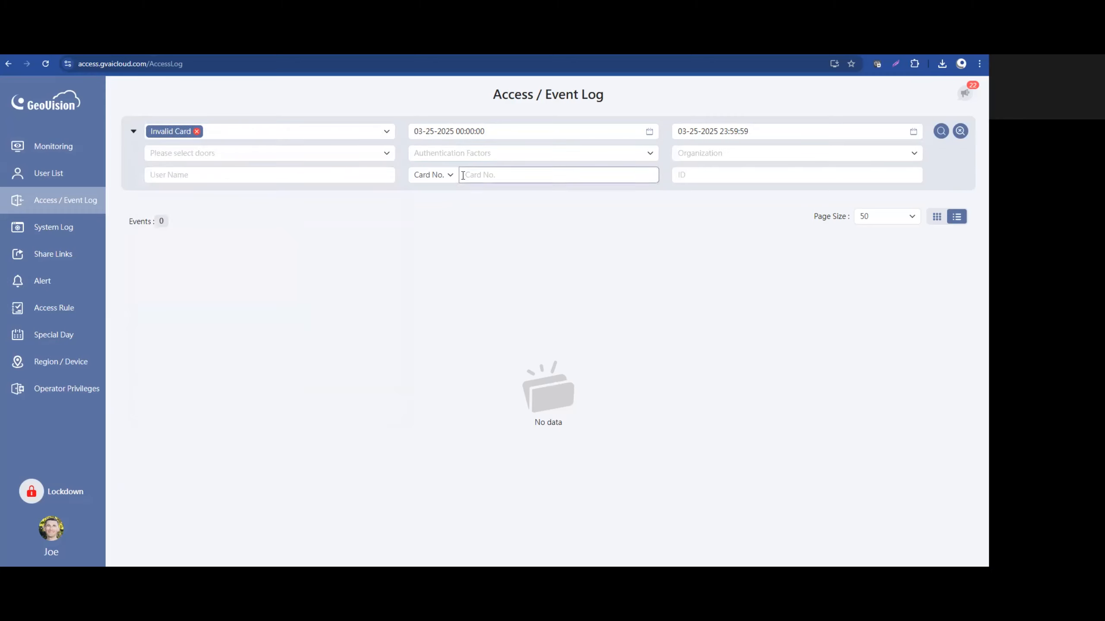
Step: Filter the doors to all AS2120_ASBridge doors, FR Panel V2's Door 1 - Entry, and the A_ISC West 2025 site
click(383, 152)
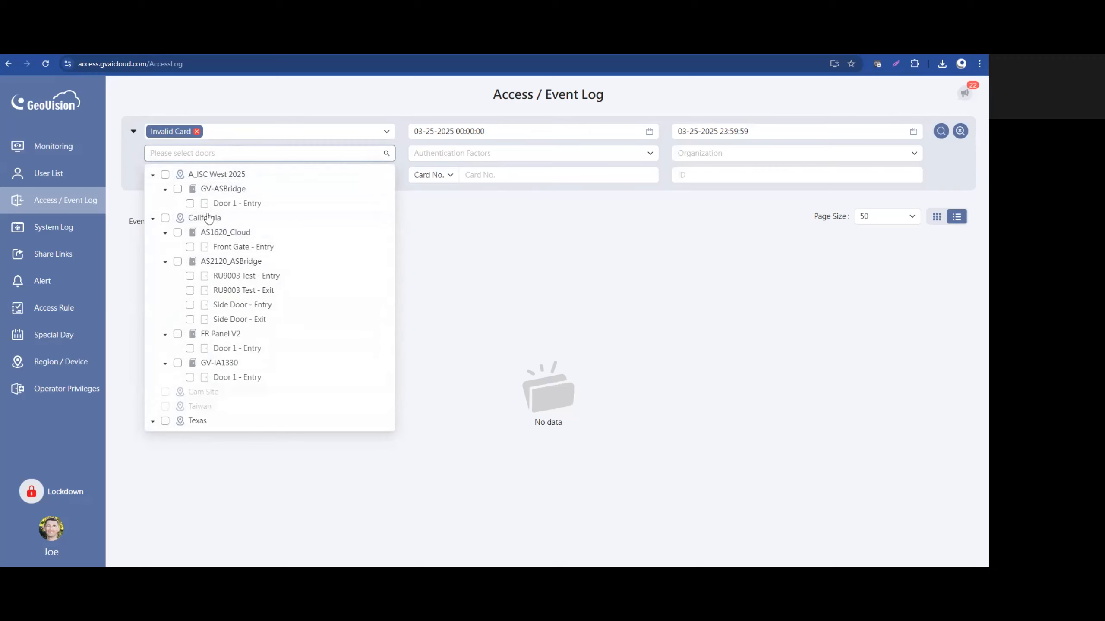
click(178, 262)
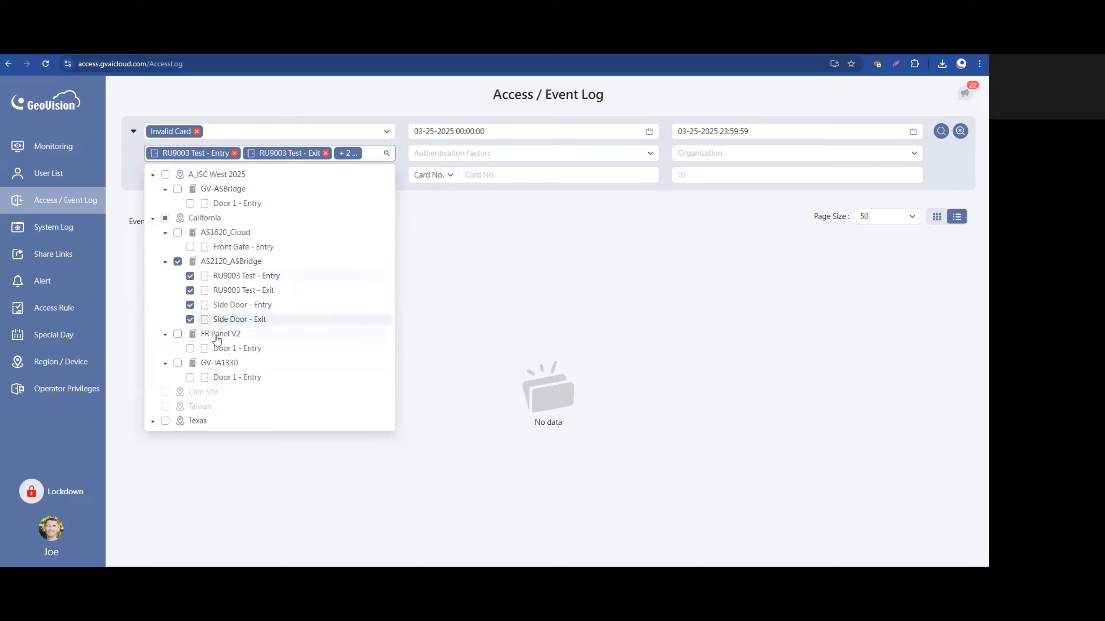
click(190, 349)
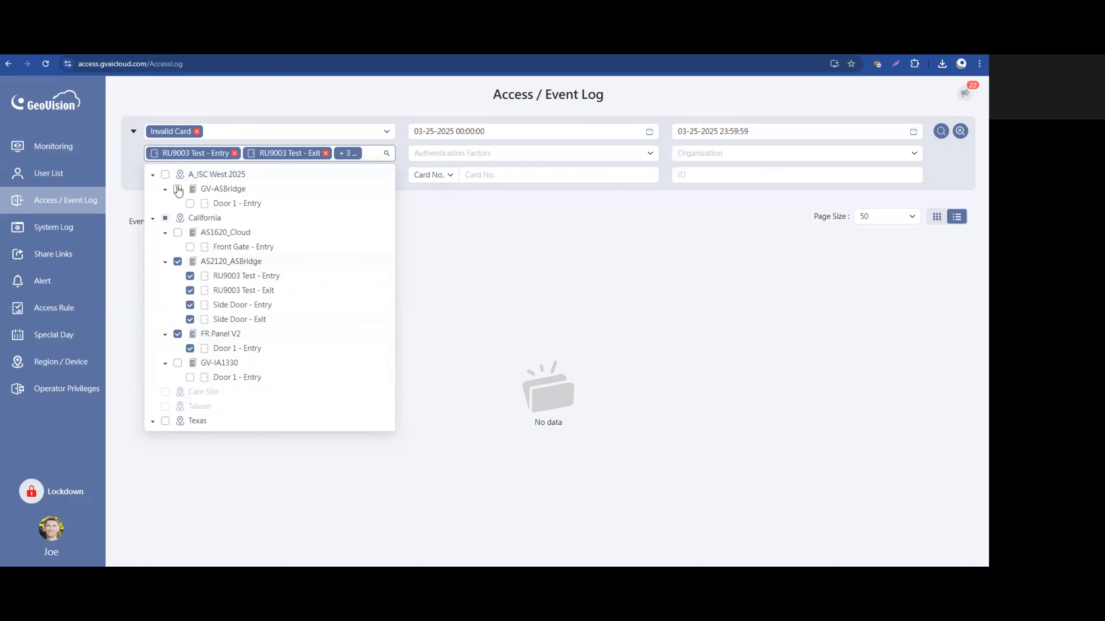
click(165, 175)
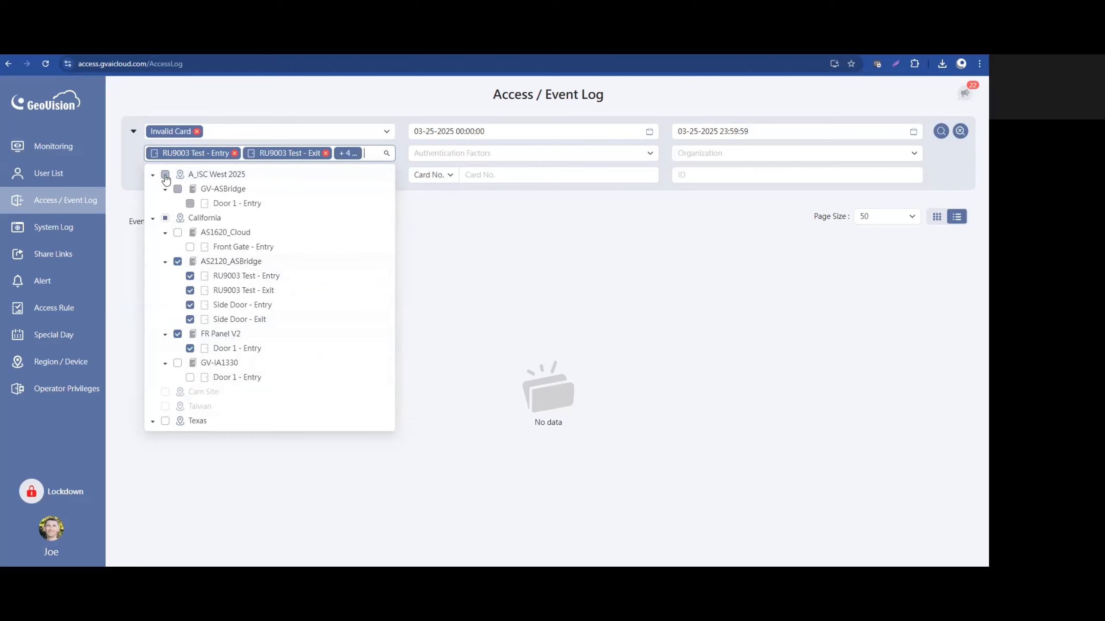
click(451, 200)
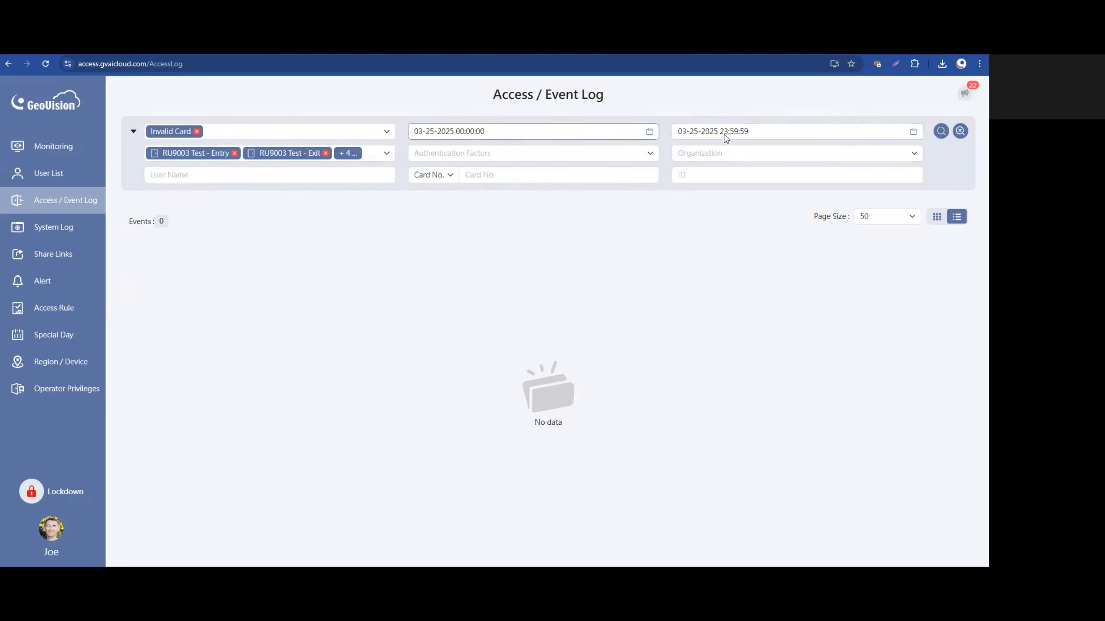
Step: Set the start date to 03-04-2025 and run the log search
click(653, 132)
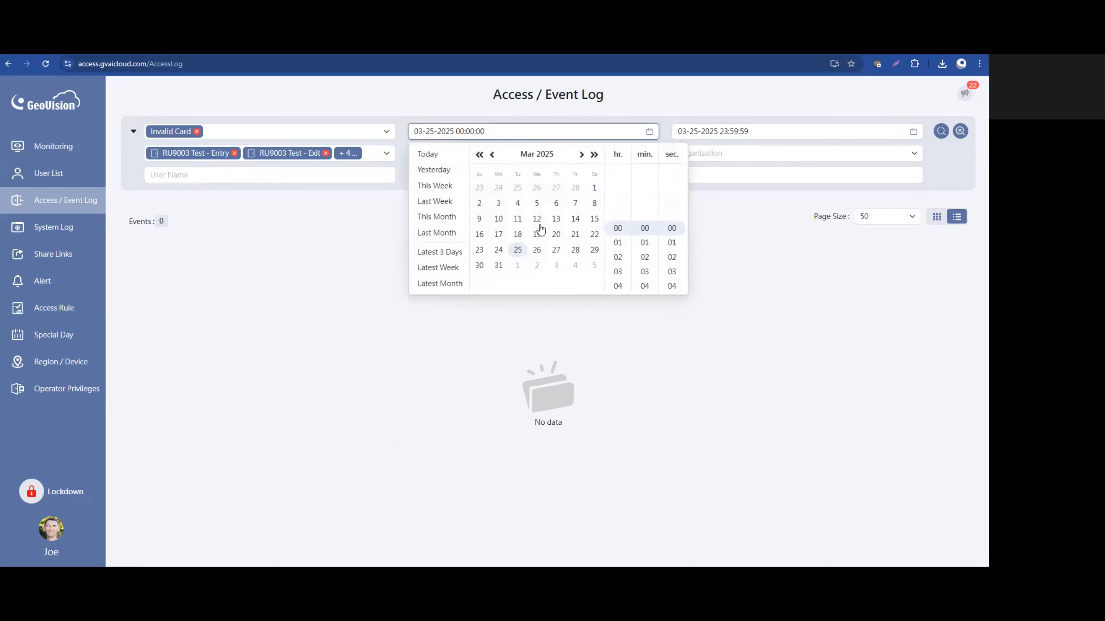
click(517, 204)
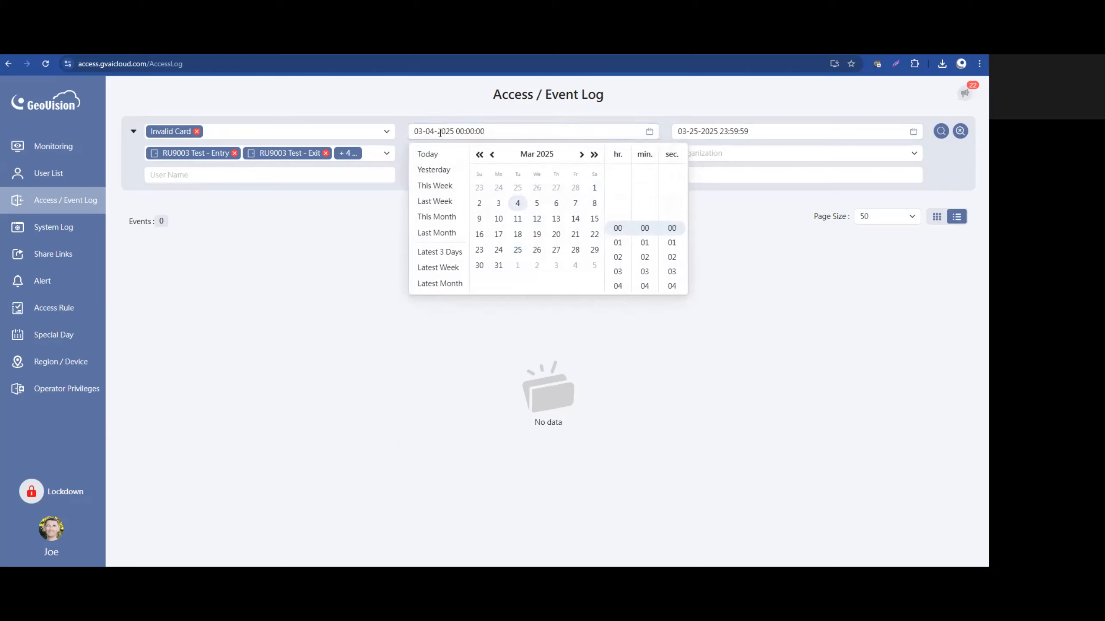
click(681, 132)
click(752, 131)
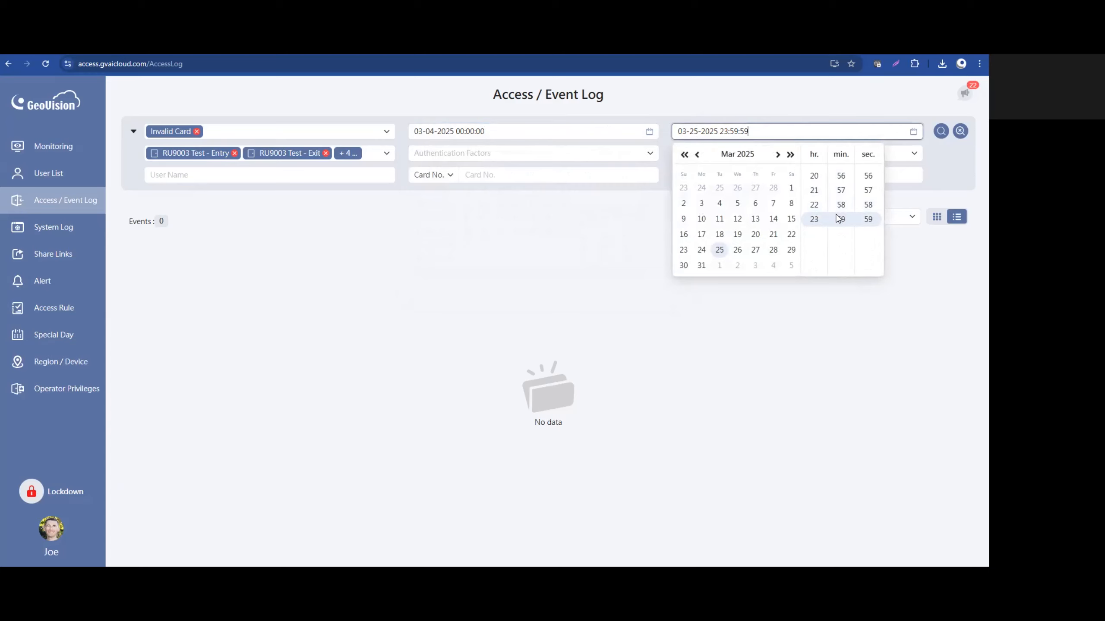
click(736, 107)
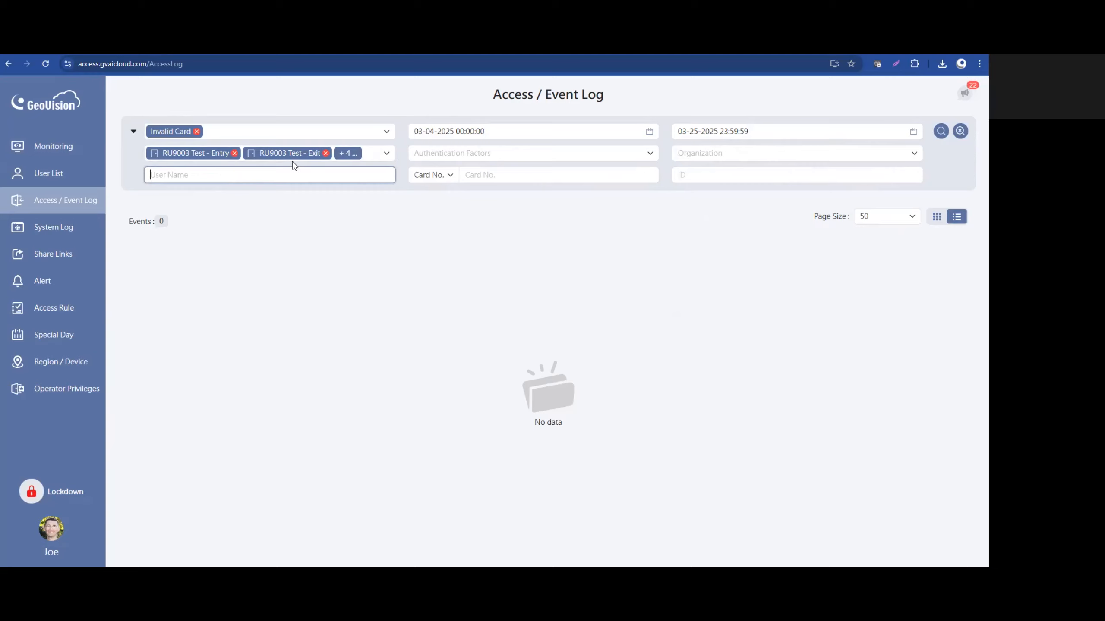
click(941, 132)
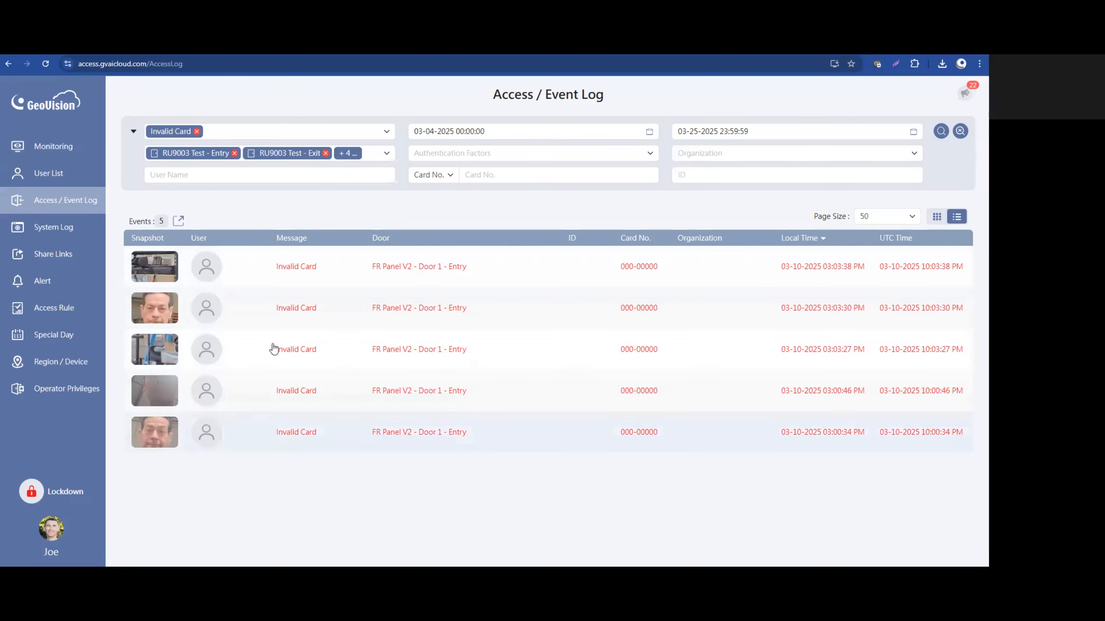
click(179, 225)
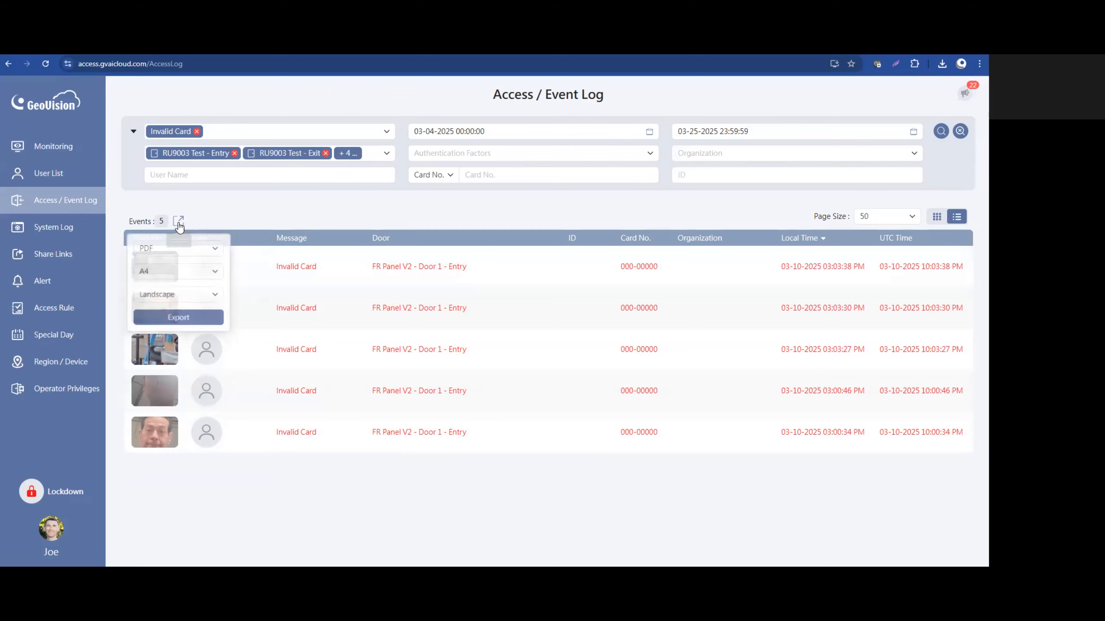
click(221, 248)
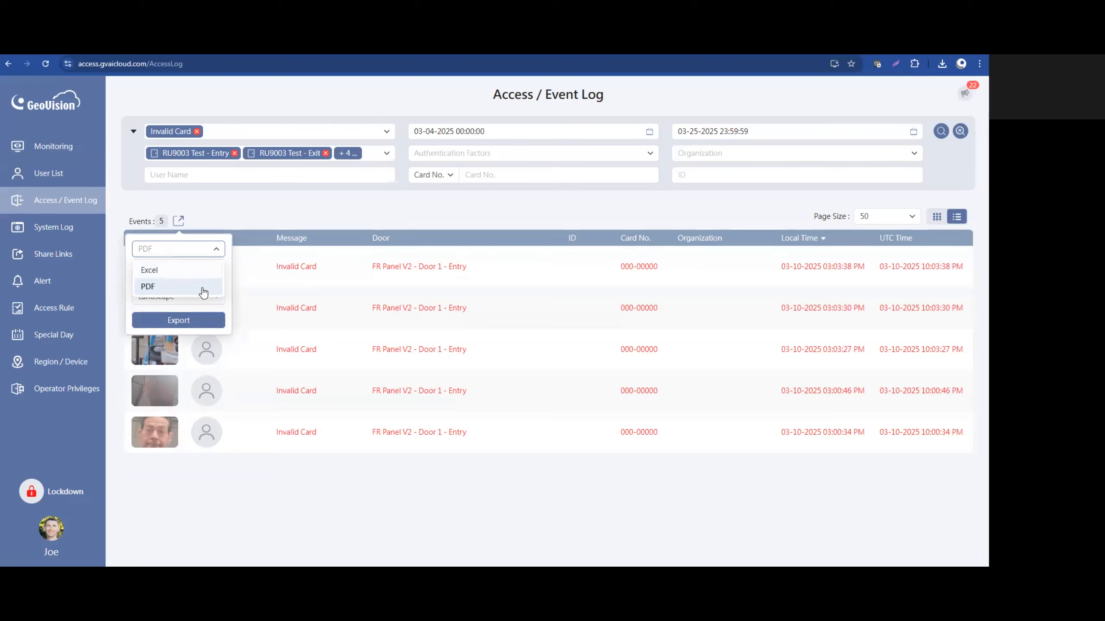
click(279, 217)
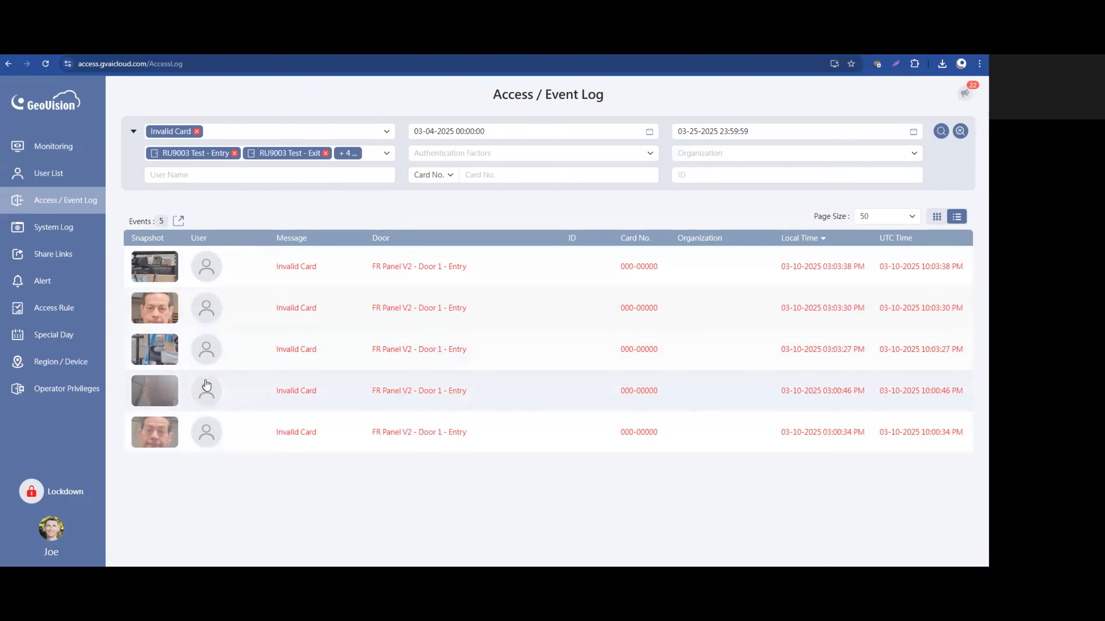
Step: Export the search results as an A4 PDF and save it to the Desktop as Test 1
click(178, 221)
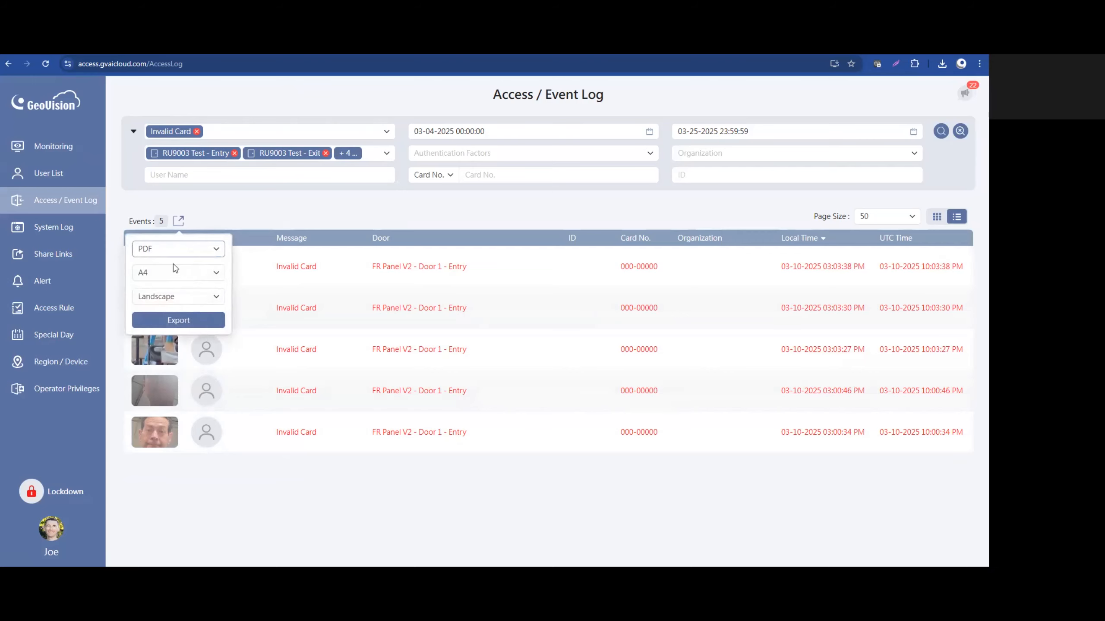
click(178, 322)
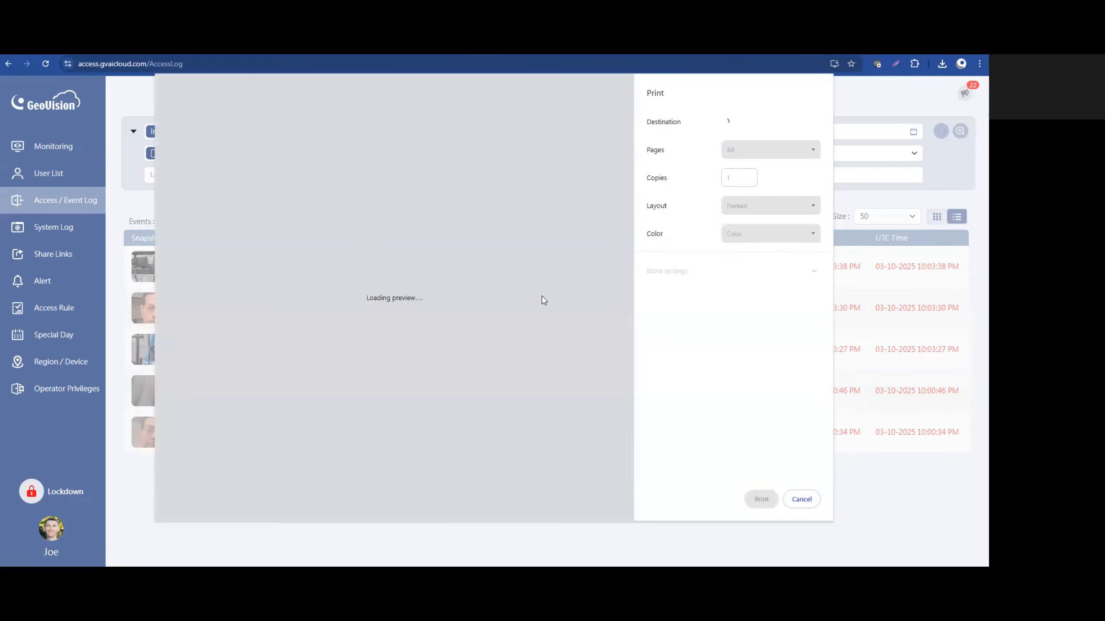
click(749, 499)
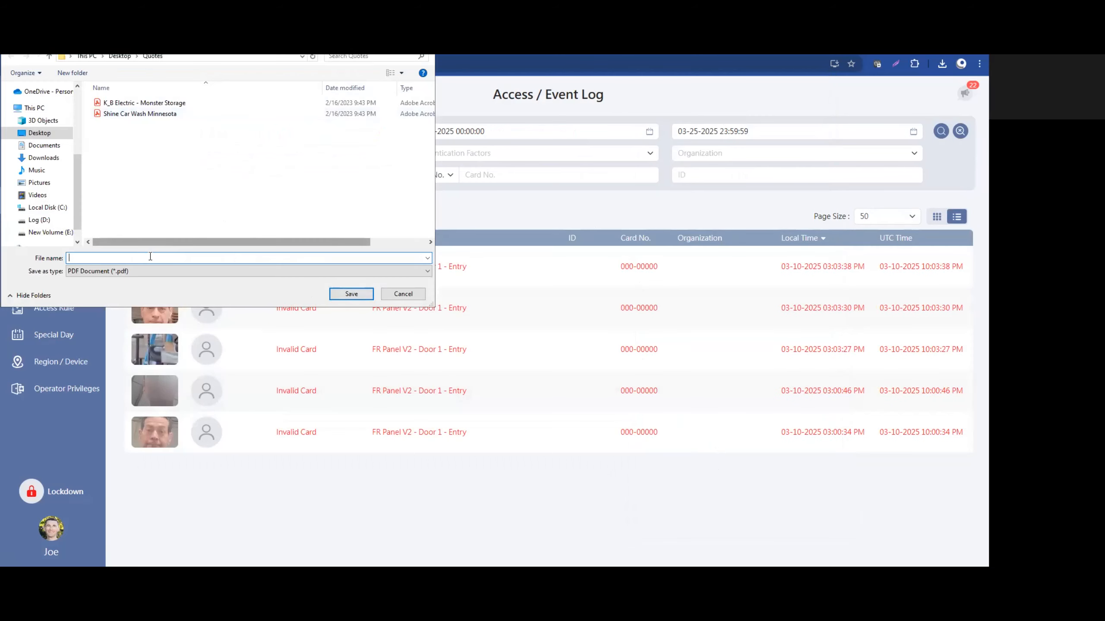
text(Test 1)
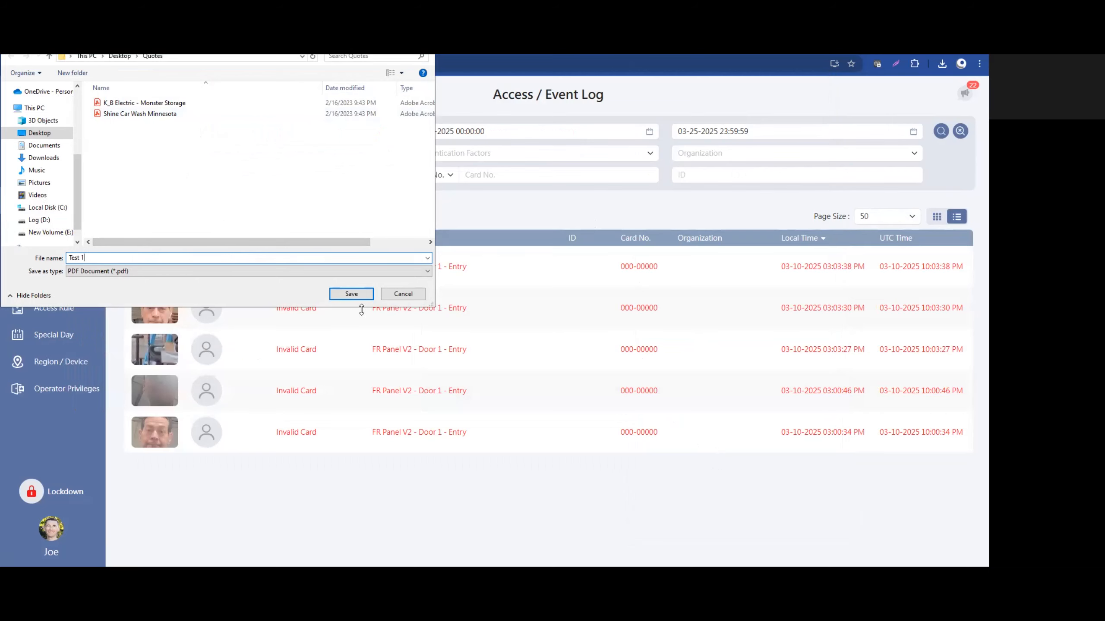
click(352, 294)
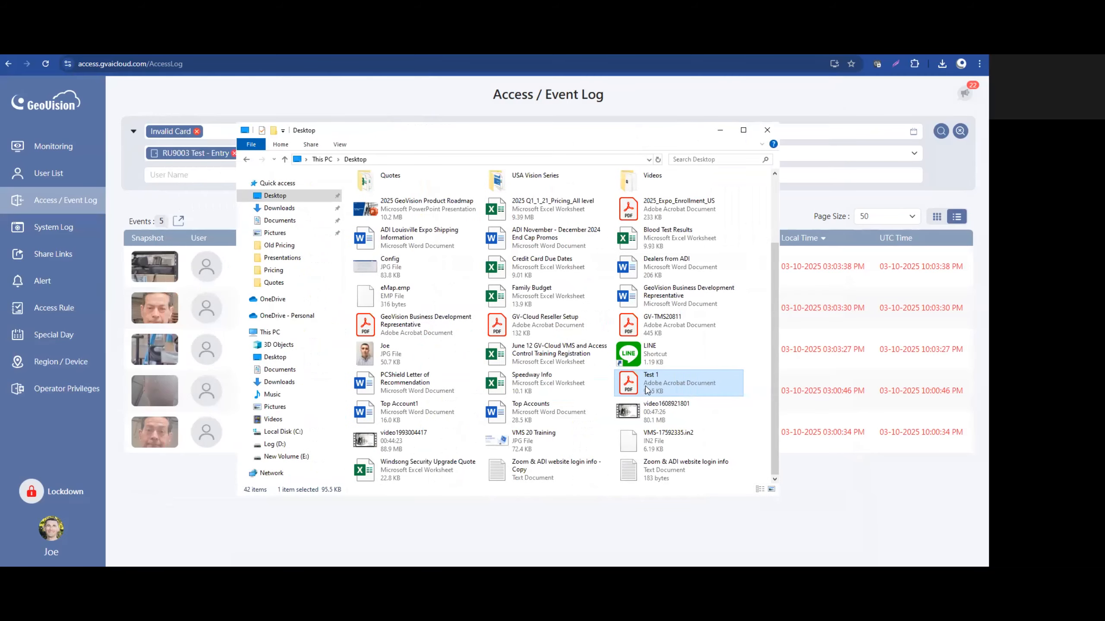
Step: Open the exported Test 1 PDF from the Desktop to review its log entries, and return to the Access / Event Log
double_click(650, 382)
click(772, 71)
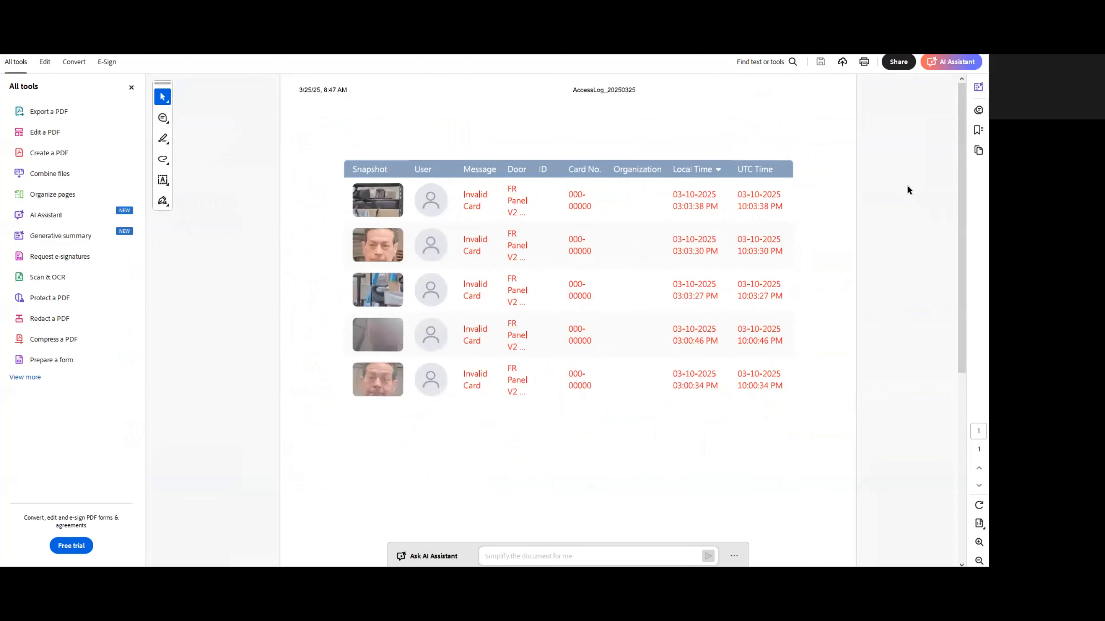
click(977, 44)
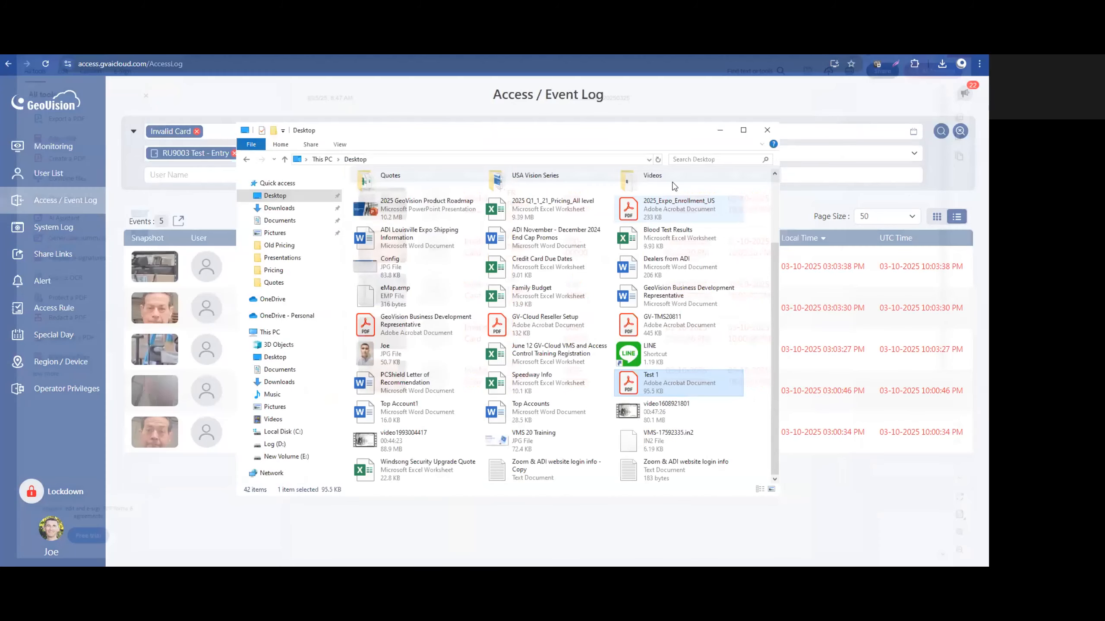
click(202, 237)
Step: Export the same search results in Excel format
click(178, 221)
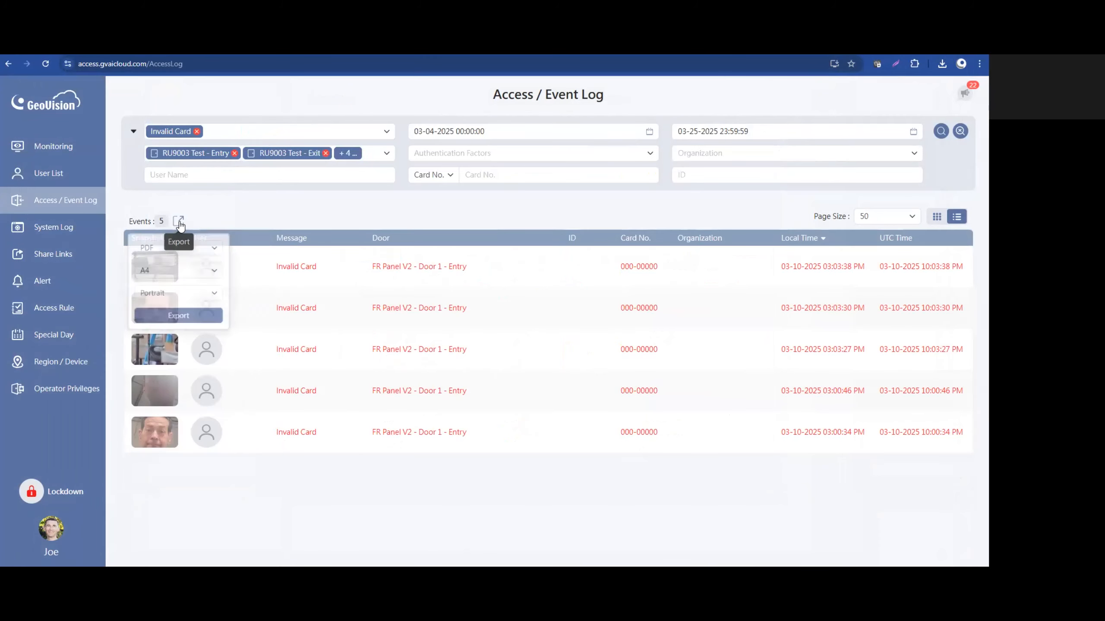
click(201, 253)
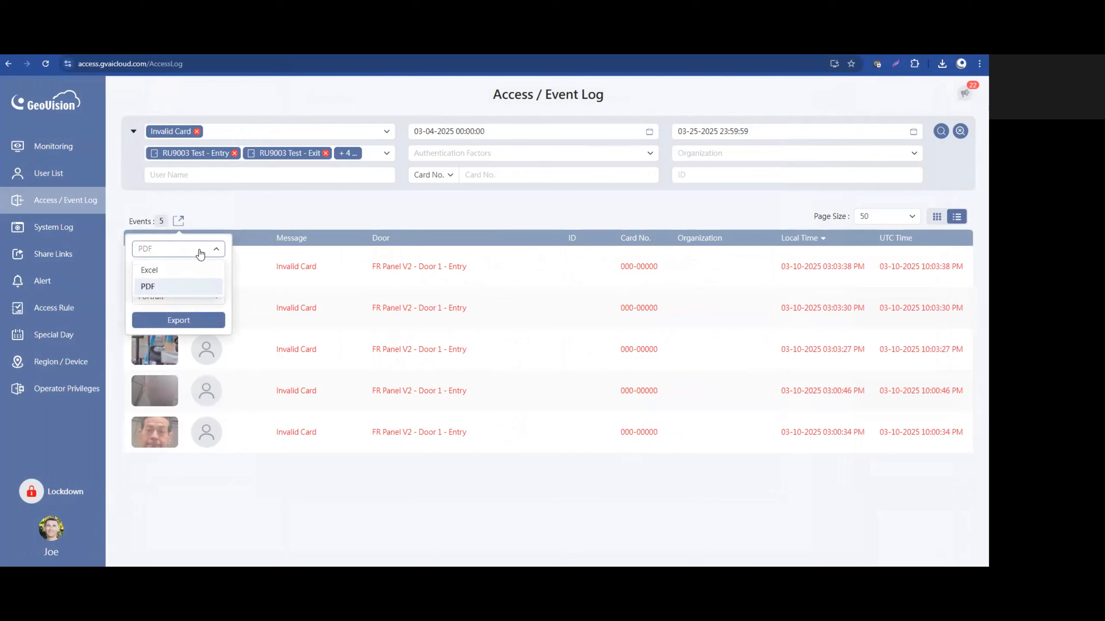
click(185, 276)
click(184, 276)
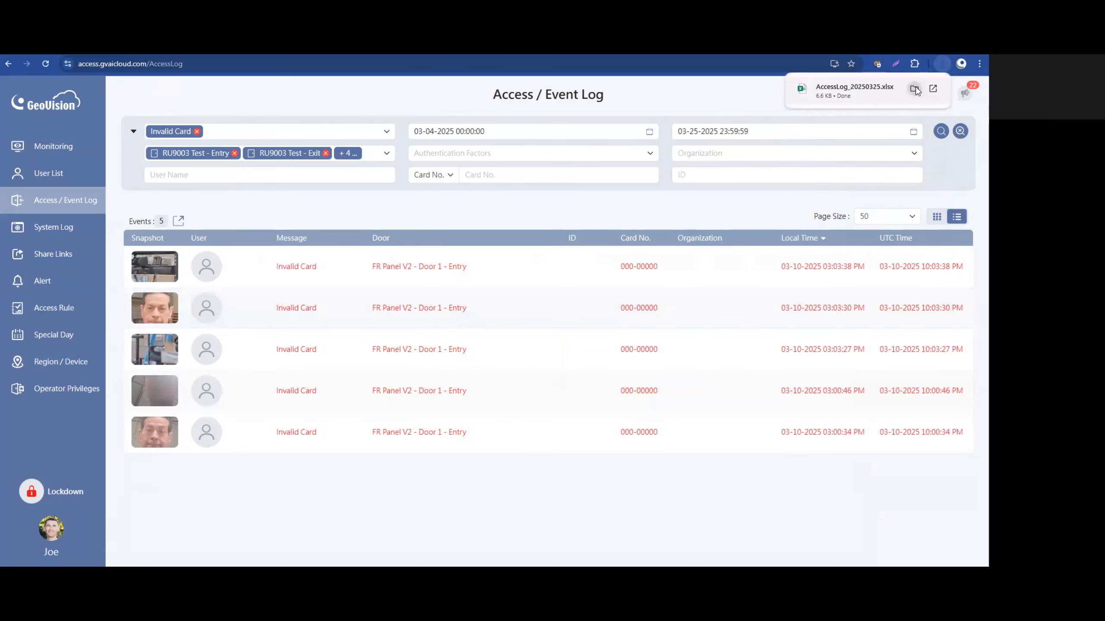
Step: Open the downloaded AccessLog_20250325 workbook and widen the Message, Factors, Card No., Door and Local Time columns to read the entries
click(915, 86)
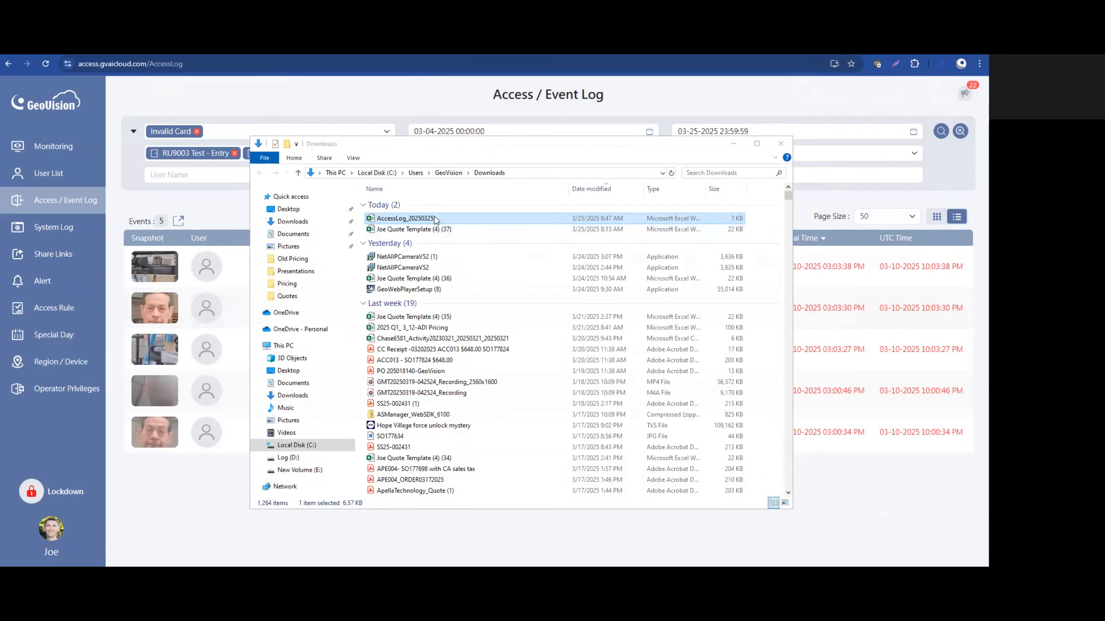
double_click(435, 219)
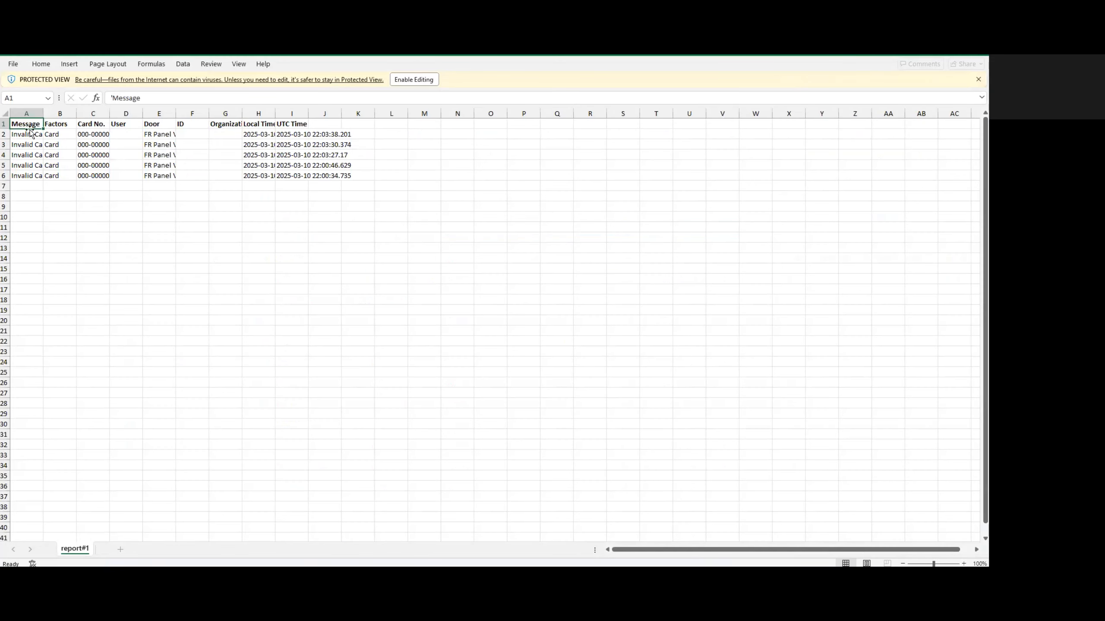
drag(40, 115, 159, 114)
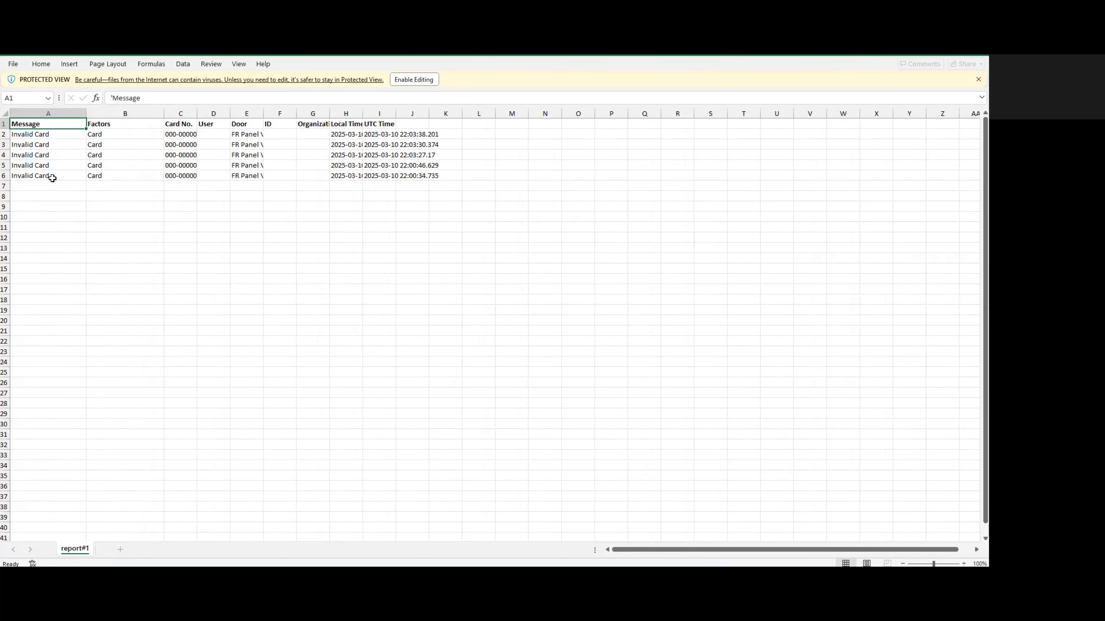
drag(198, 111, 246, 114)
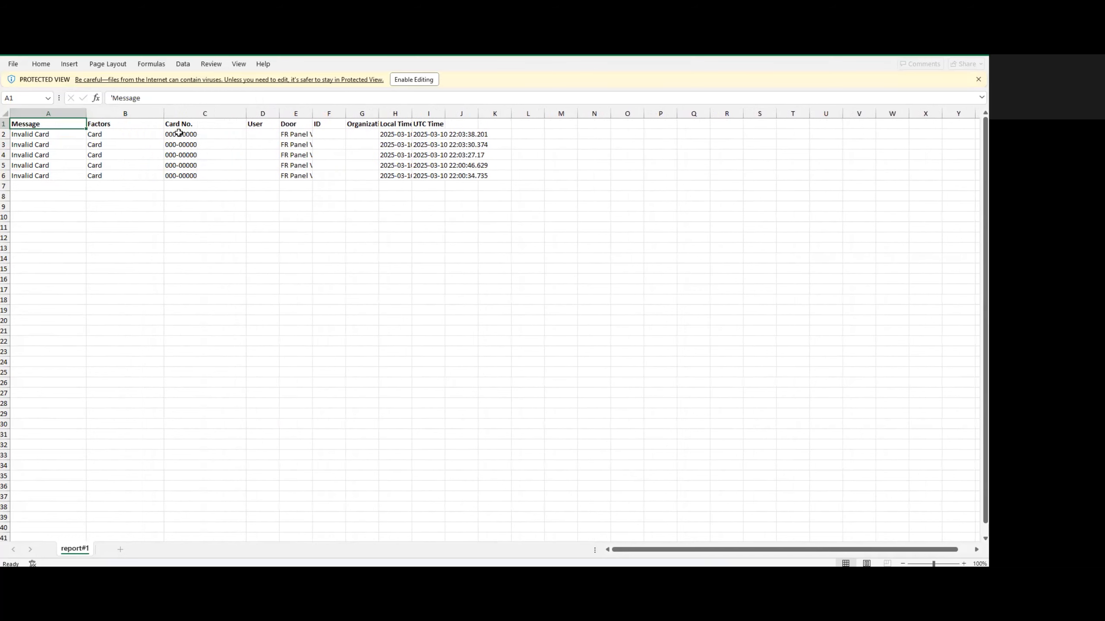
drag(313, 114, 366, 114)
drag(464, 113, 523, 114)
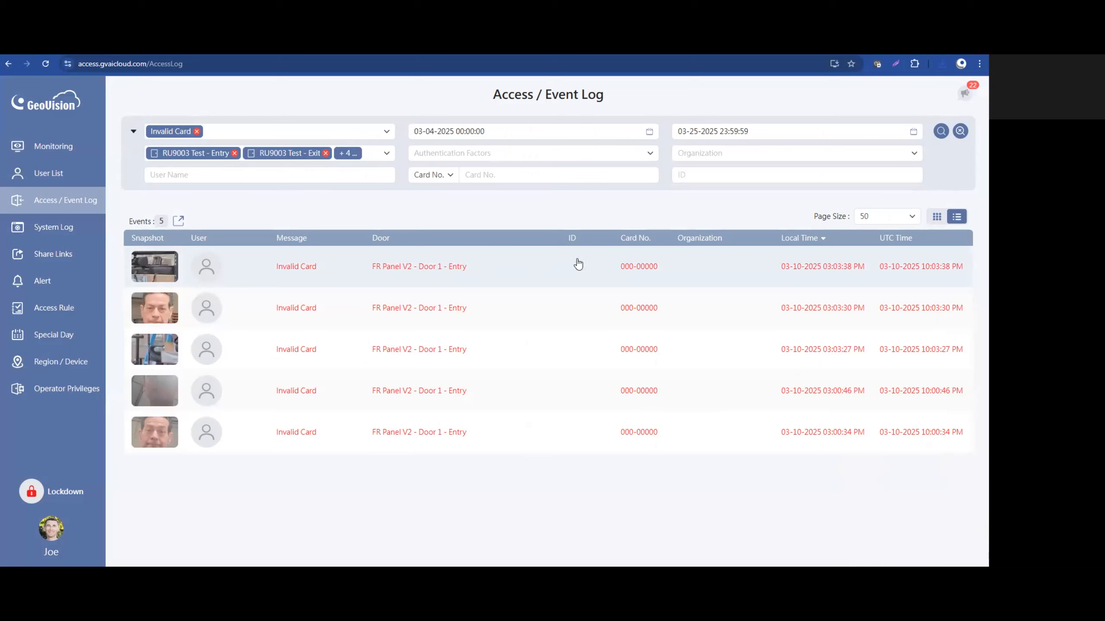
Step: Change the log's message filter to the Held Open event only
click(381, 137)
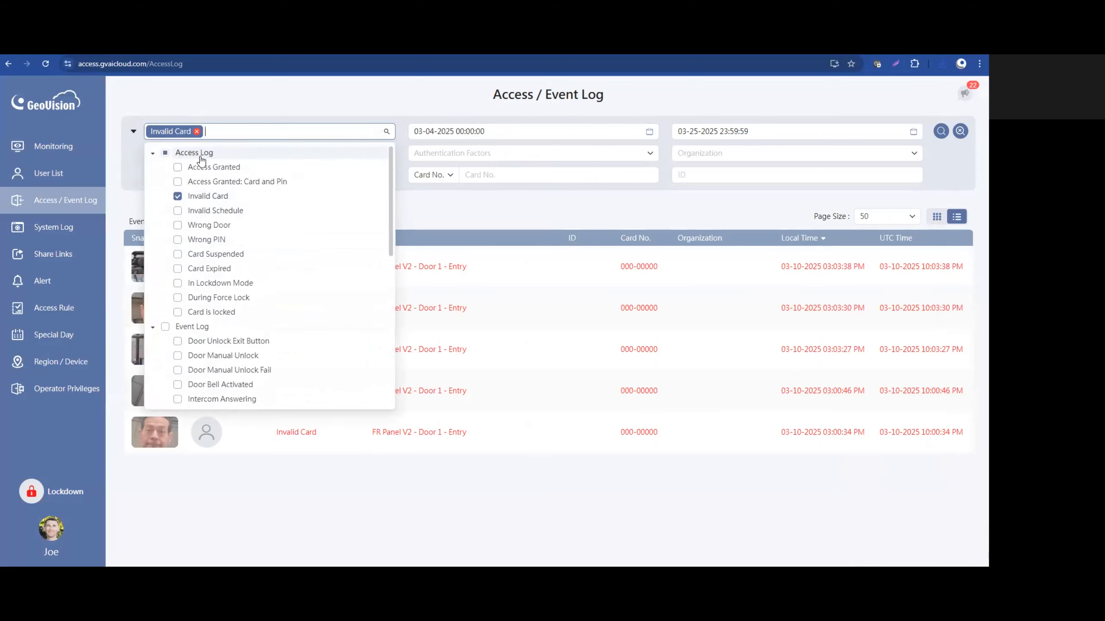
click(166, 153)
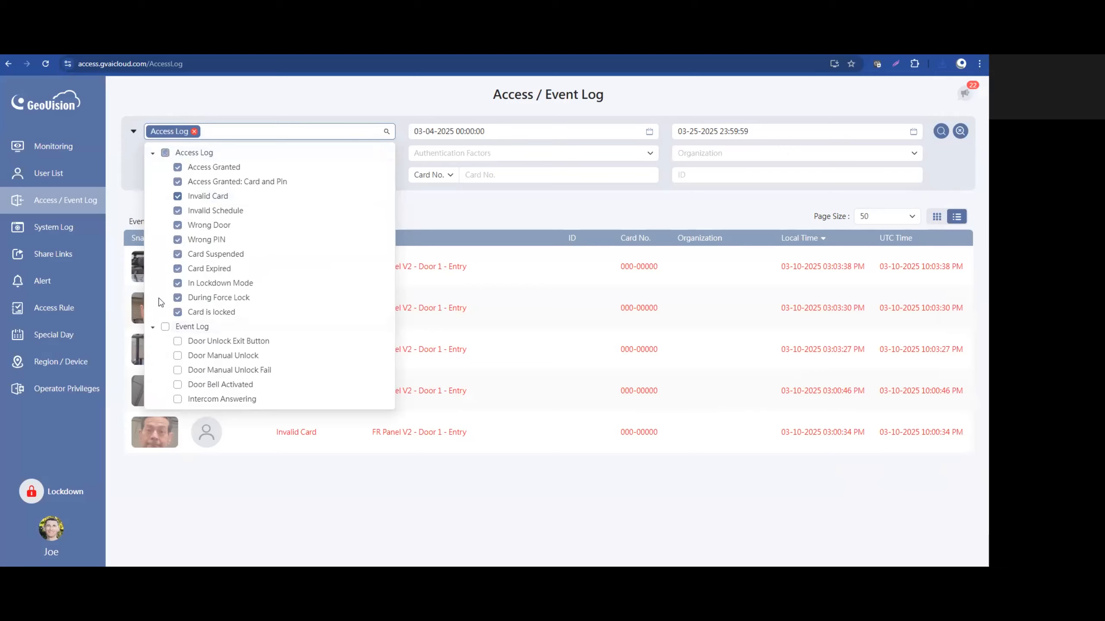
click(164, 153)
click(166, 327)
scroll(183, 304, down, 6)
scroll(187, 276, up, 2)
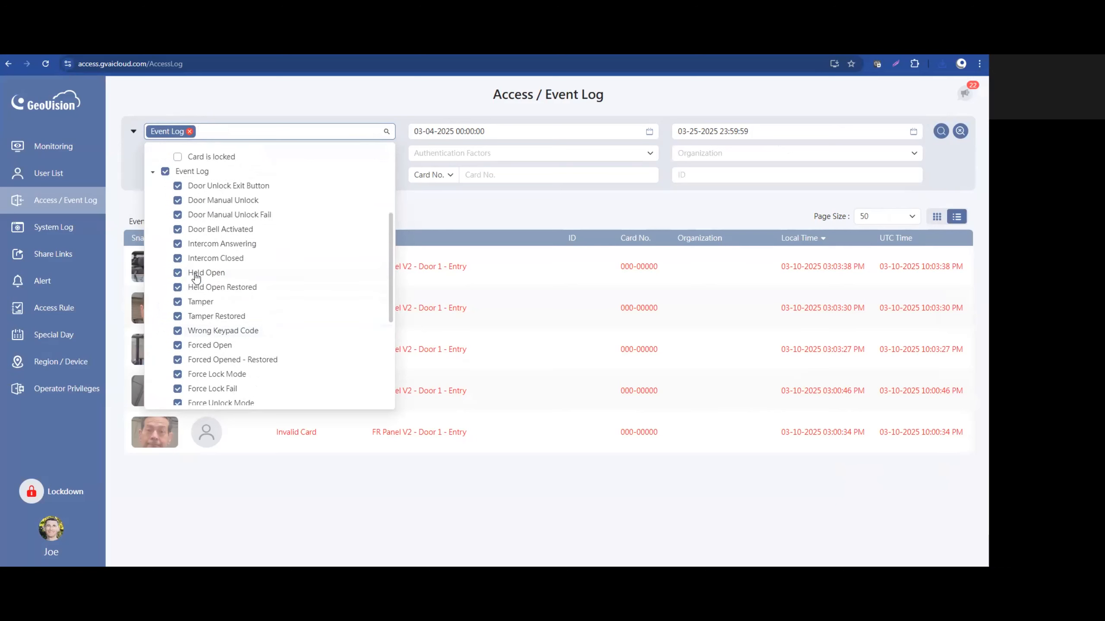
click(165, 172)
click(177, 272)
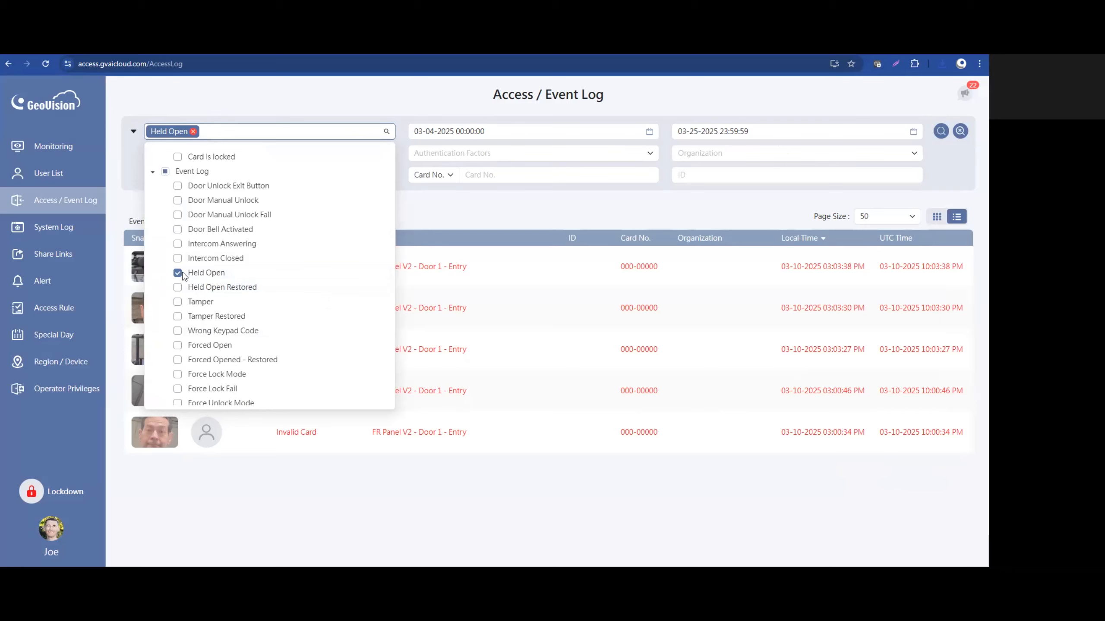
click(431, 215)
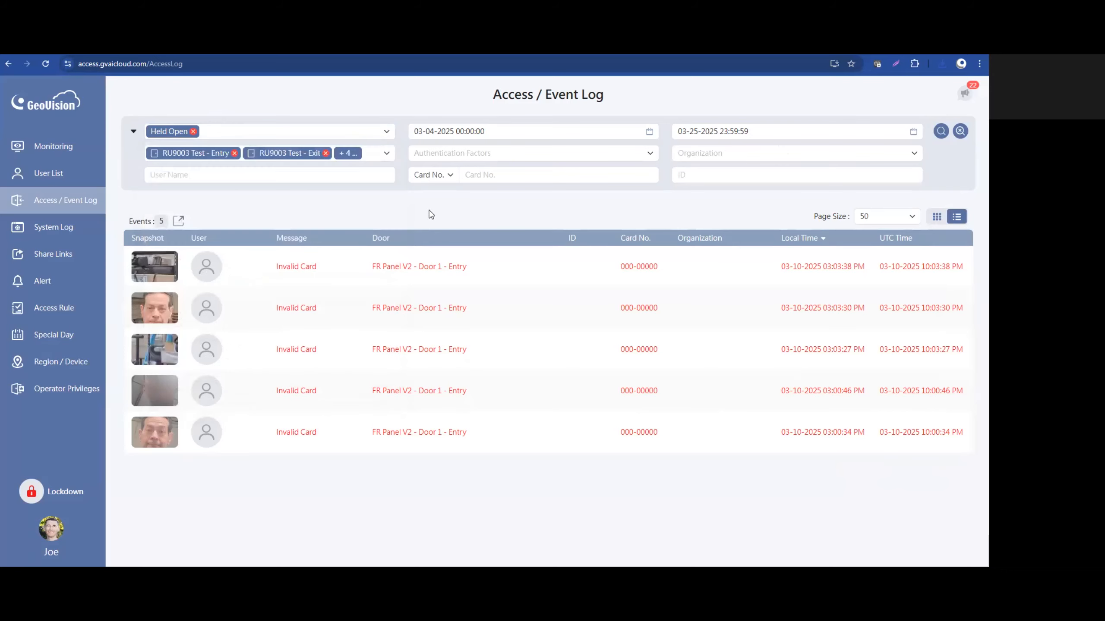